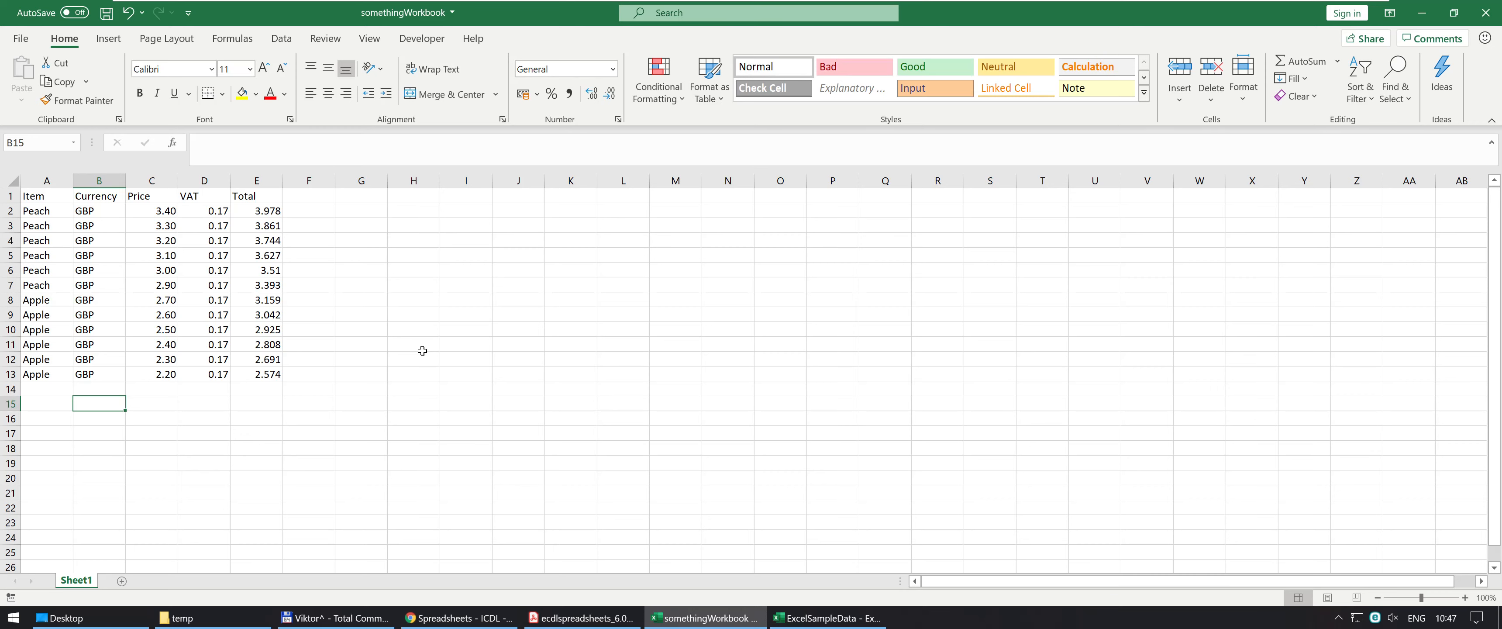
# Clear all the contents of the worksheet and return to cell A1.
pyautogui.hotkey('ctrl', 'a')
pyautogui.press('Delete')
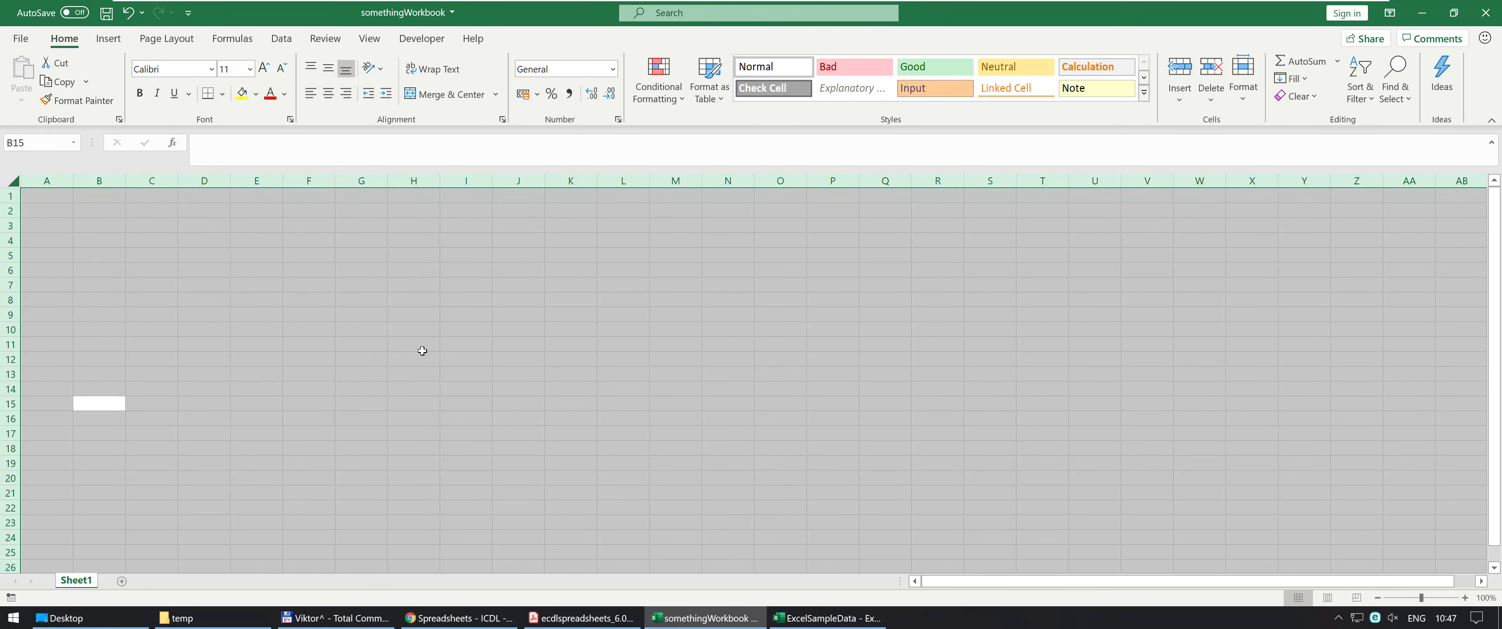
pyautogui.hotkey('ctrl', 'Home')
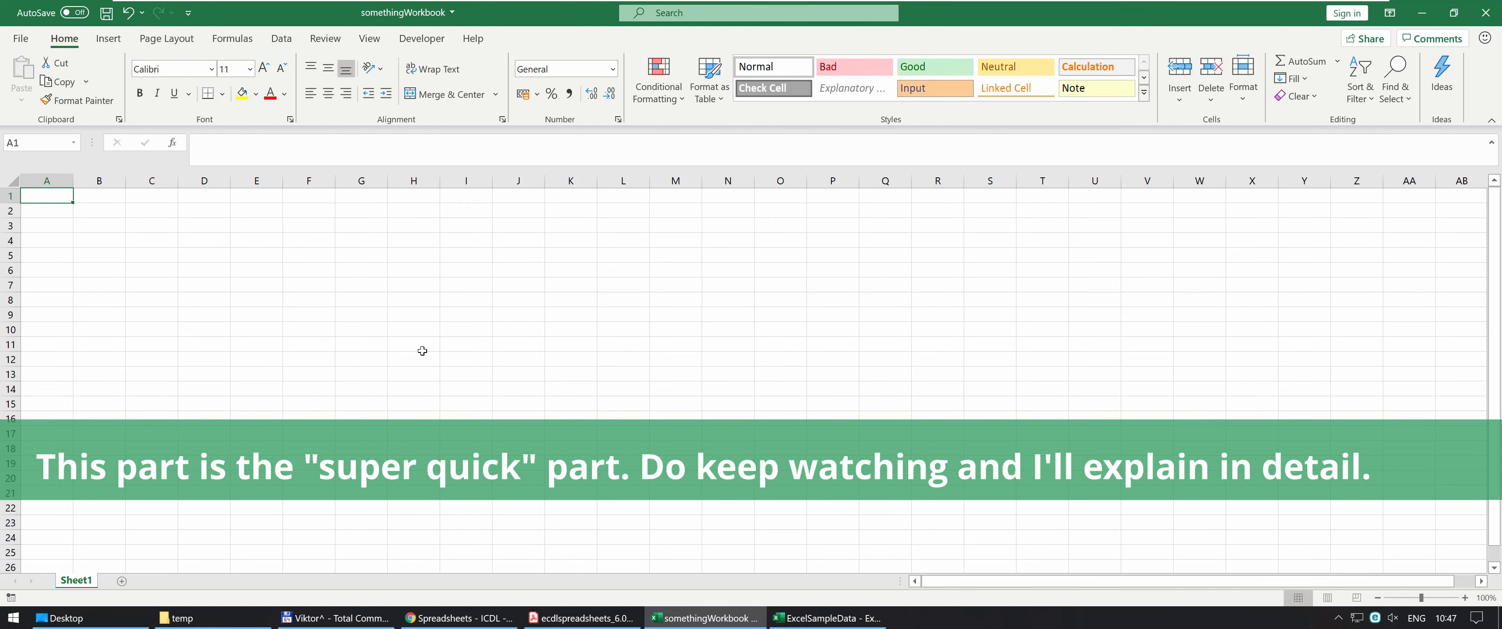
# Enter "text value" in cell A1, the number 2 in A2 and the date 21/01/2020 in A3.
pyautogui.write('text value')
pyautogui.press('Return')
pyautogui.write('2')
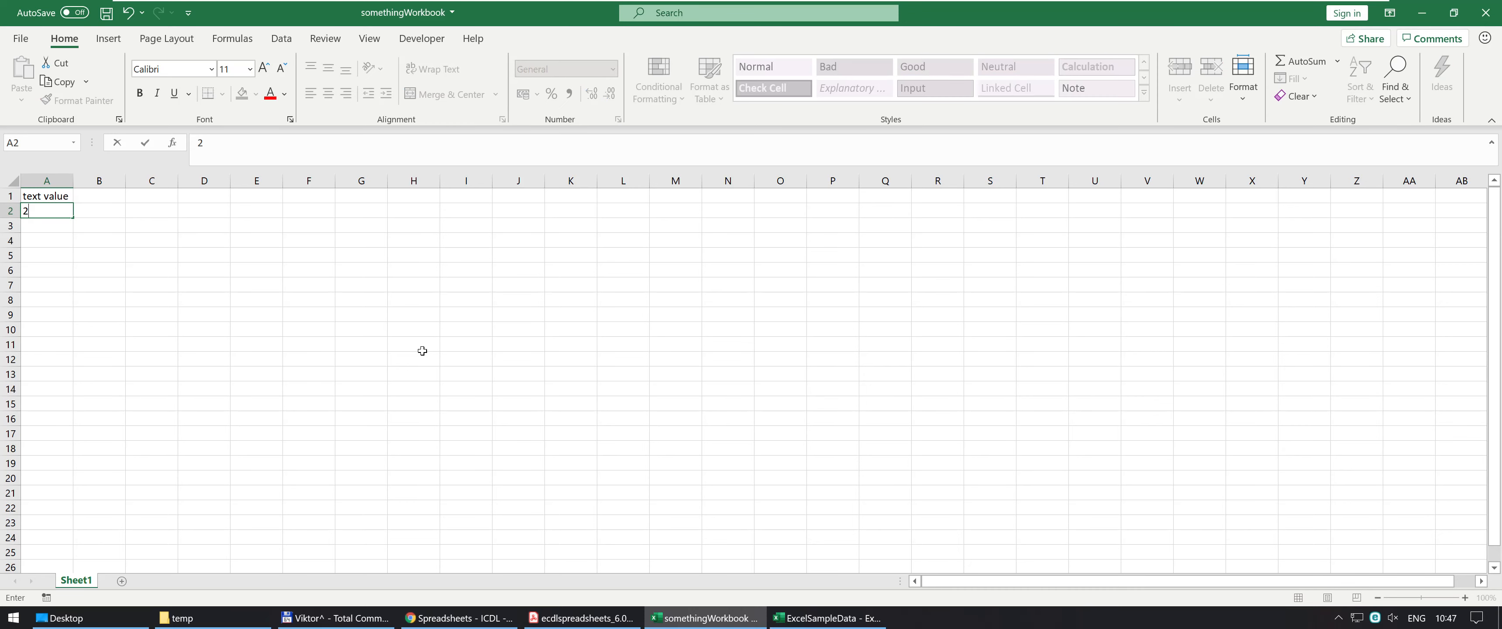
pyautogui.press('Return')
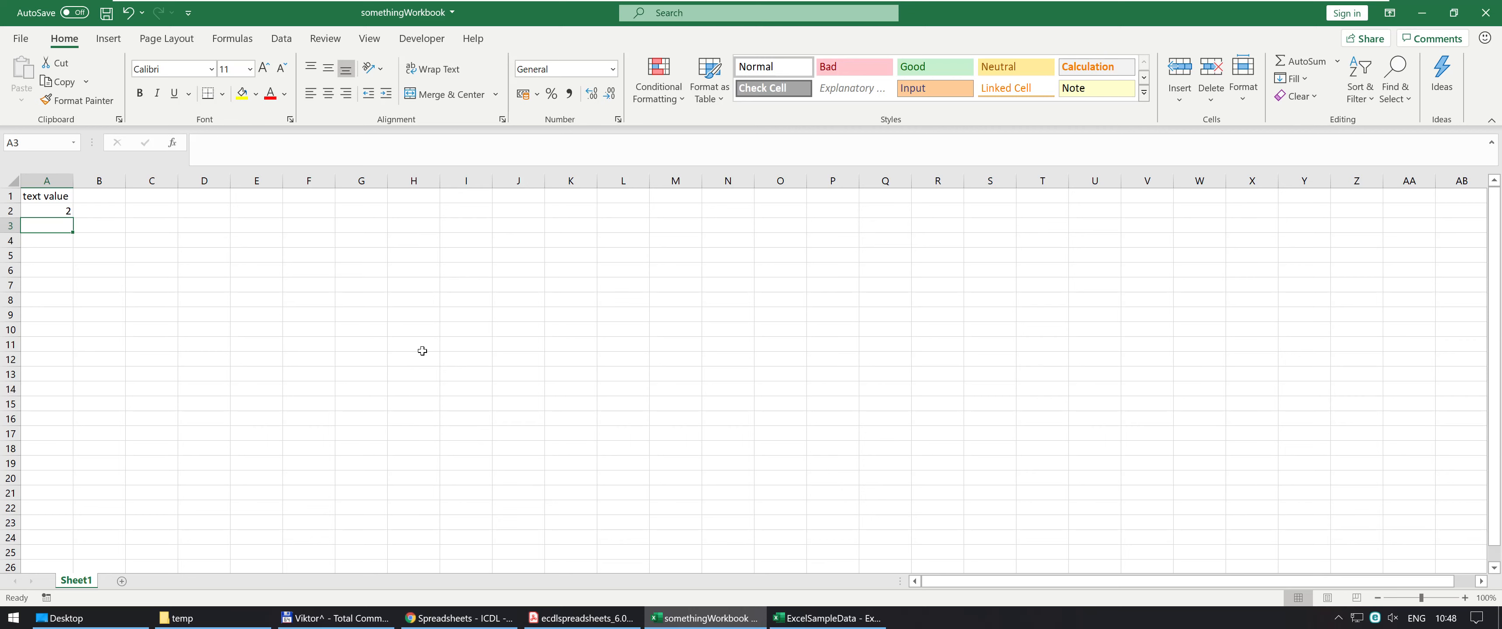
pyautogui.write('21/01/2020')
pyautogui.press('Return')
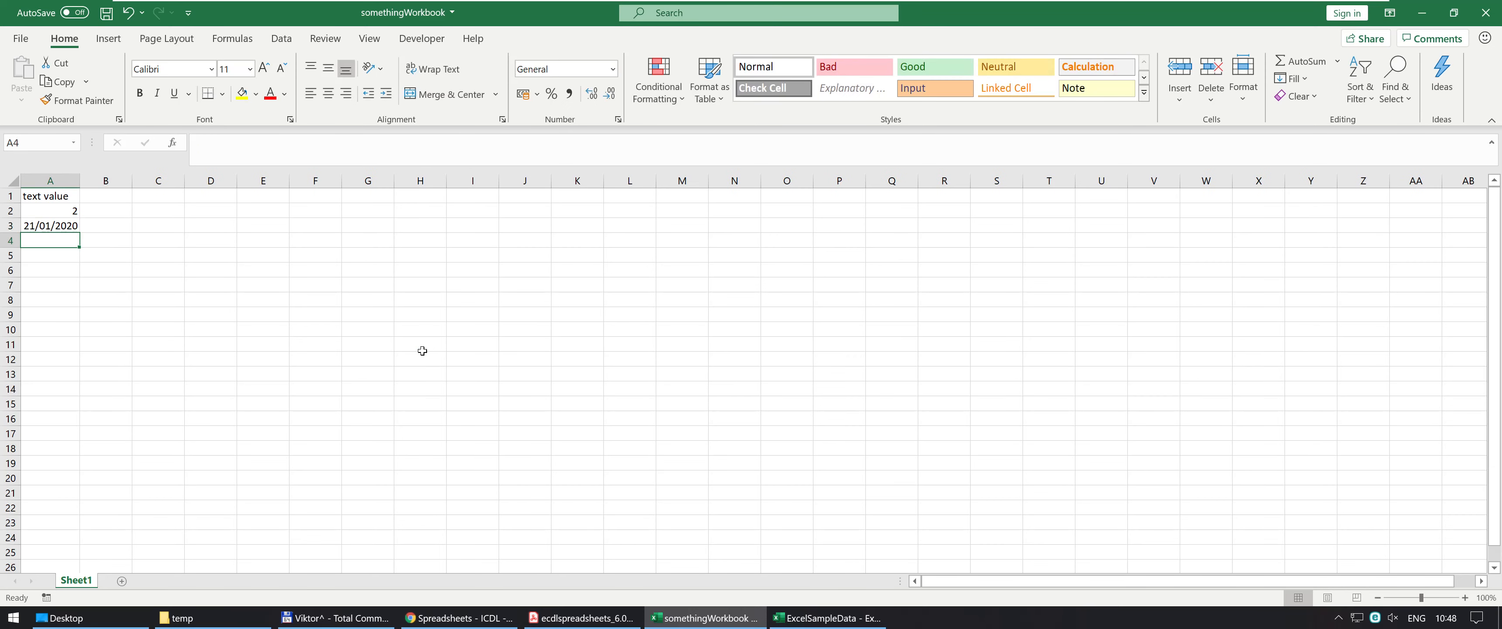
pyautogui.press('Up')
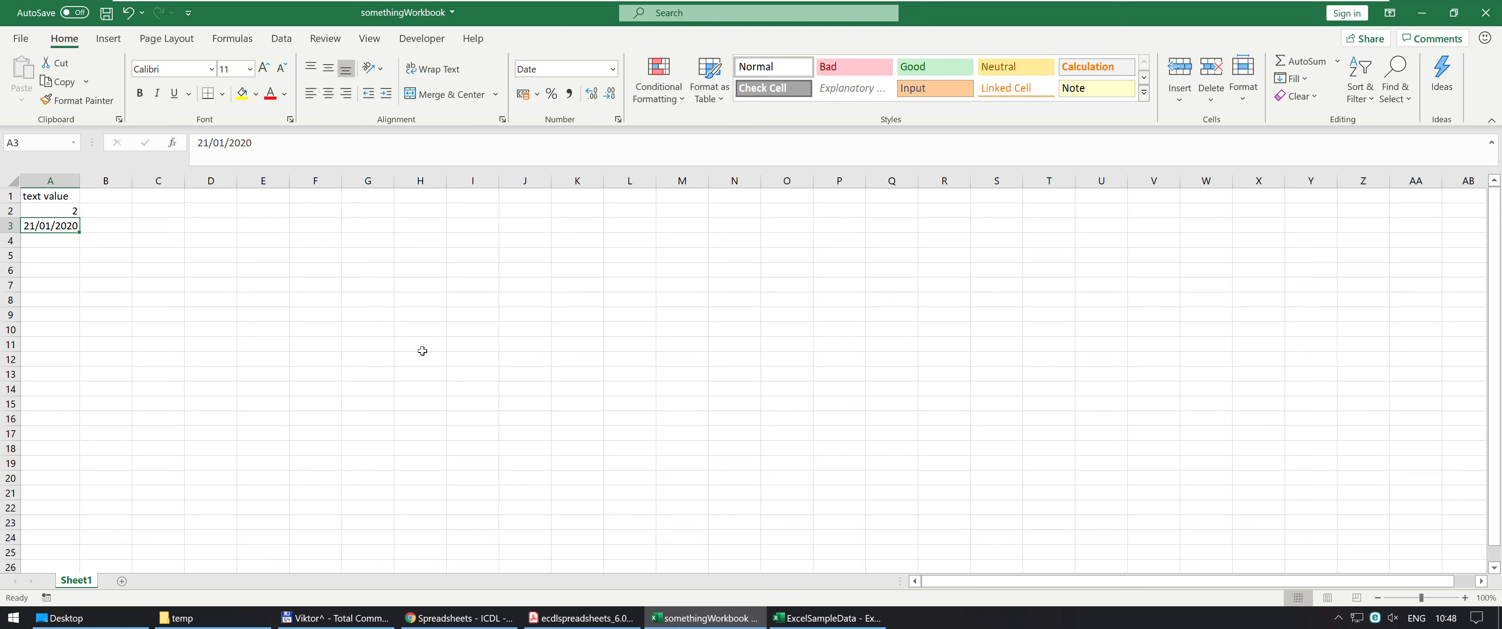
# Enter "2 apples" in cell A4 and the text note "<-- don't do that" in B4 beside it.
pyautogui.press('Return')
pyautogui.write('2')
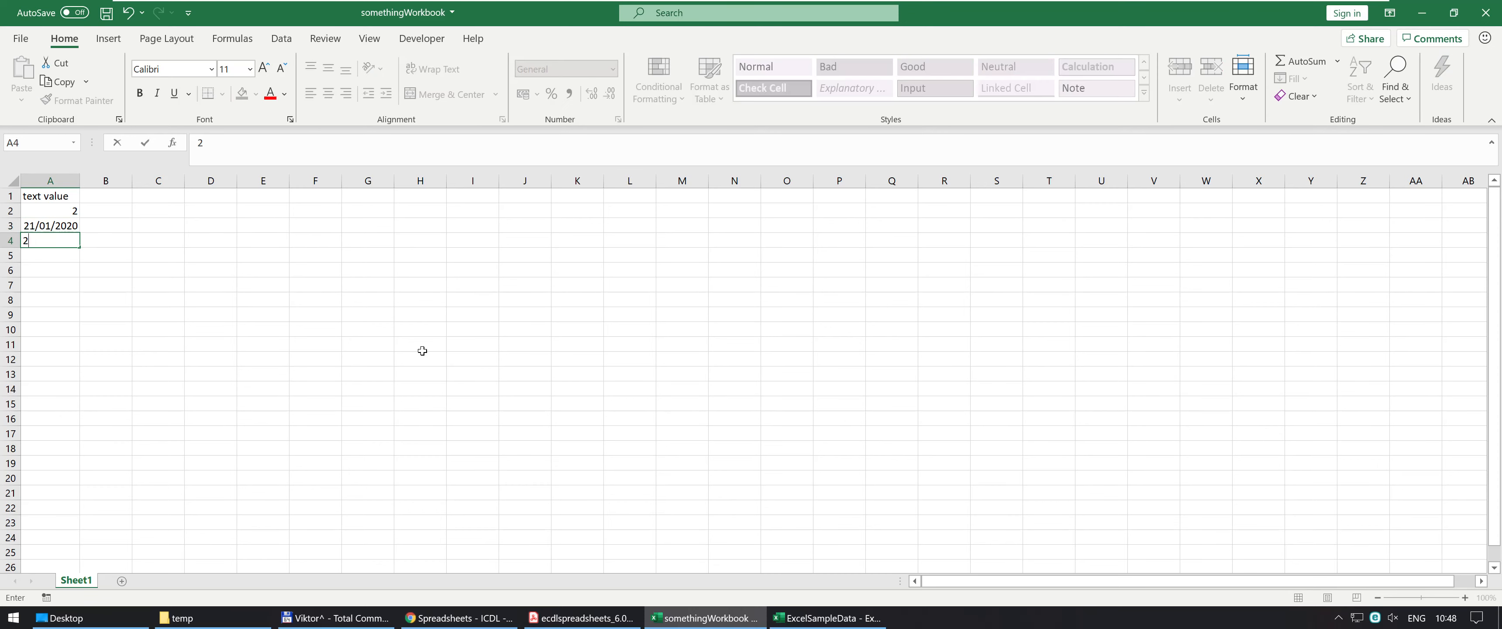
pyautogui.write(' apples')
pyautogui.press('Return')
pyautogui.press('Up')
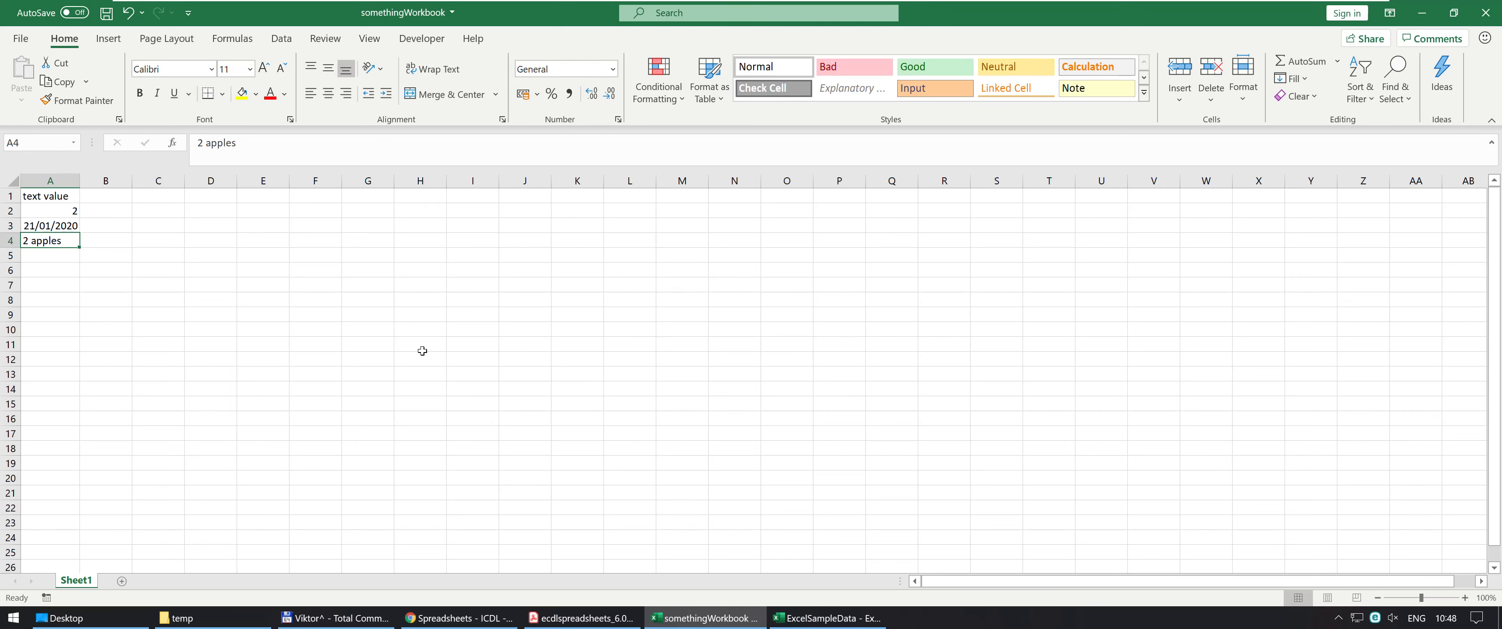
pyautogui.press('Right')
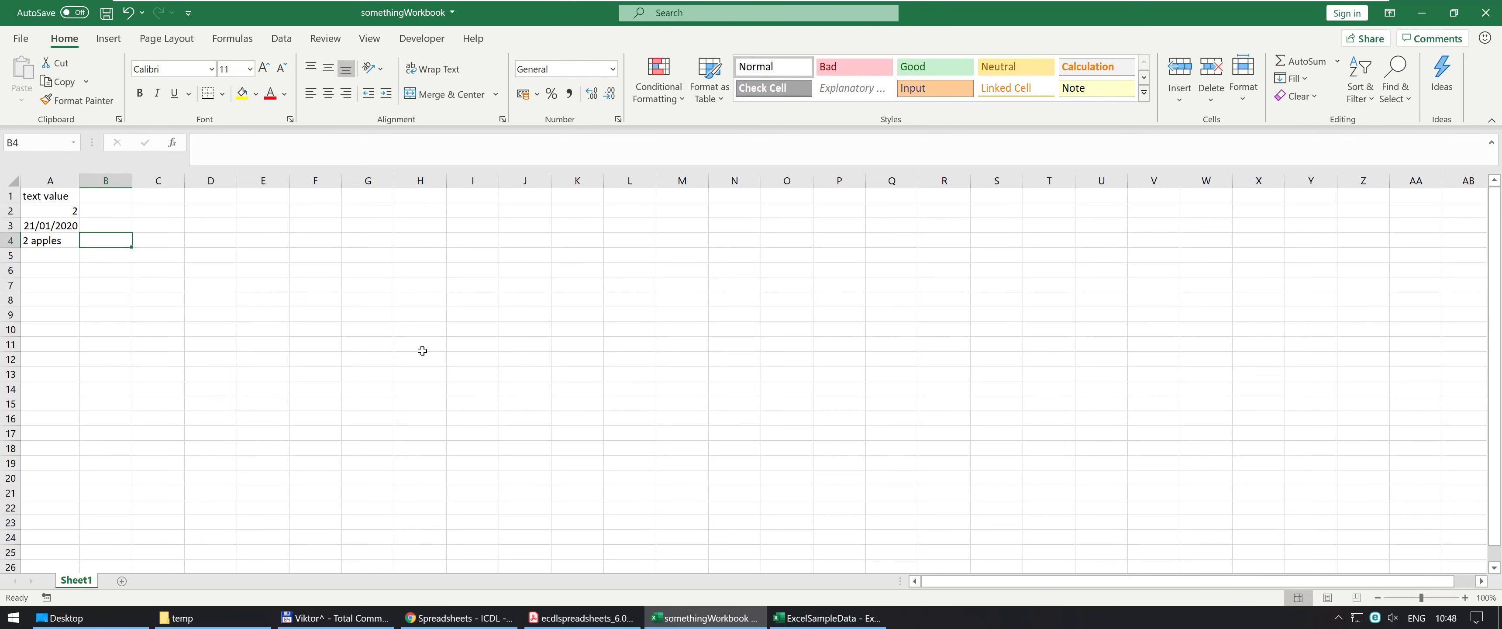
pyautogui.write("'<-- don")
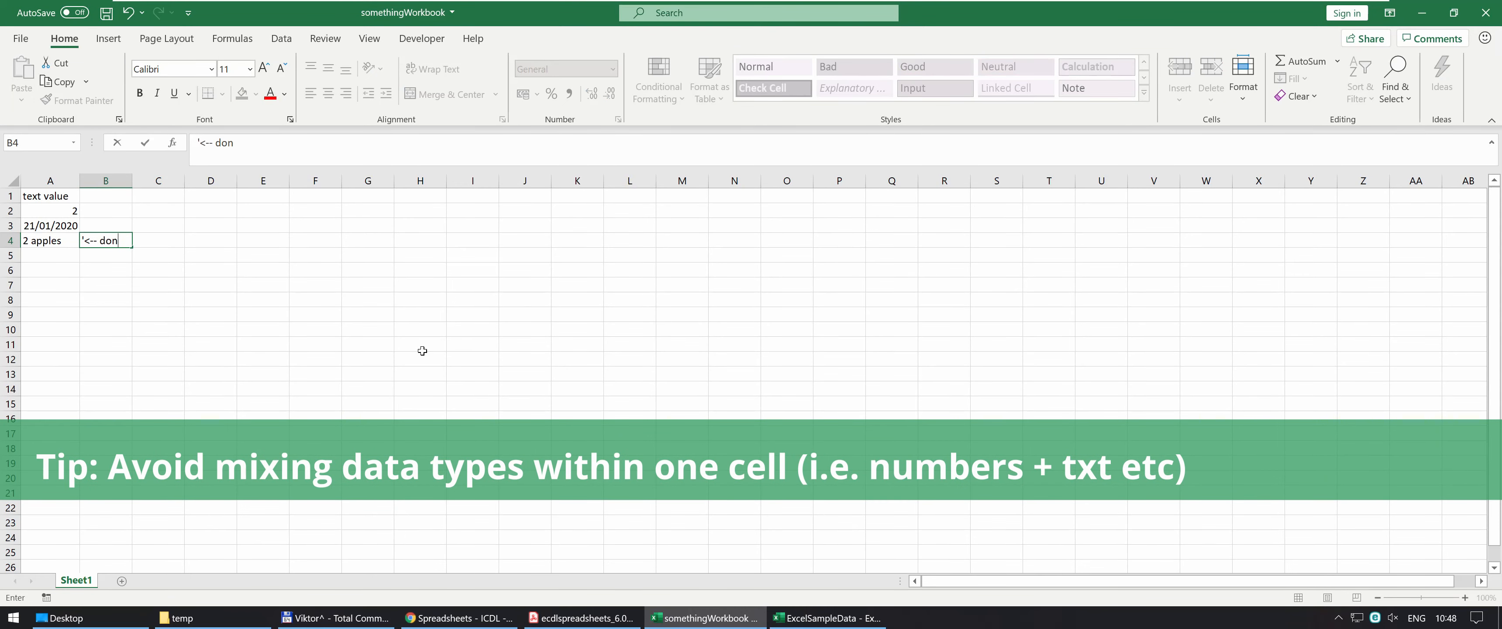
pyautogui.write("'t do that")
pyautogui.press('Return')
pyautogui.press('Up')
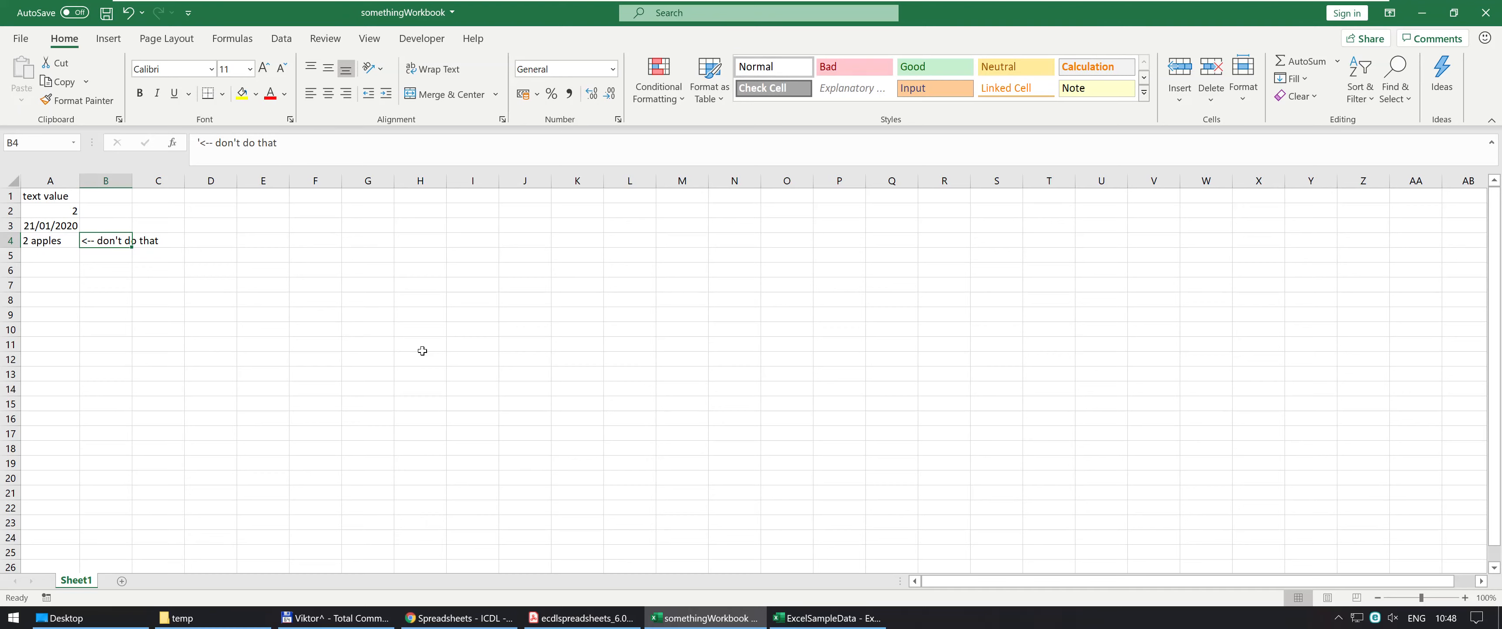
# Clear the contents of cells A4 and B4.
pyautogui.hotkey('shift', 'Left')
pyautogui.press('Delete')
# Enter "other text value" in cell B1 and the number 3 in B2.
pyautogui.press('Up')
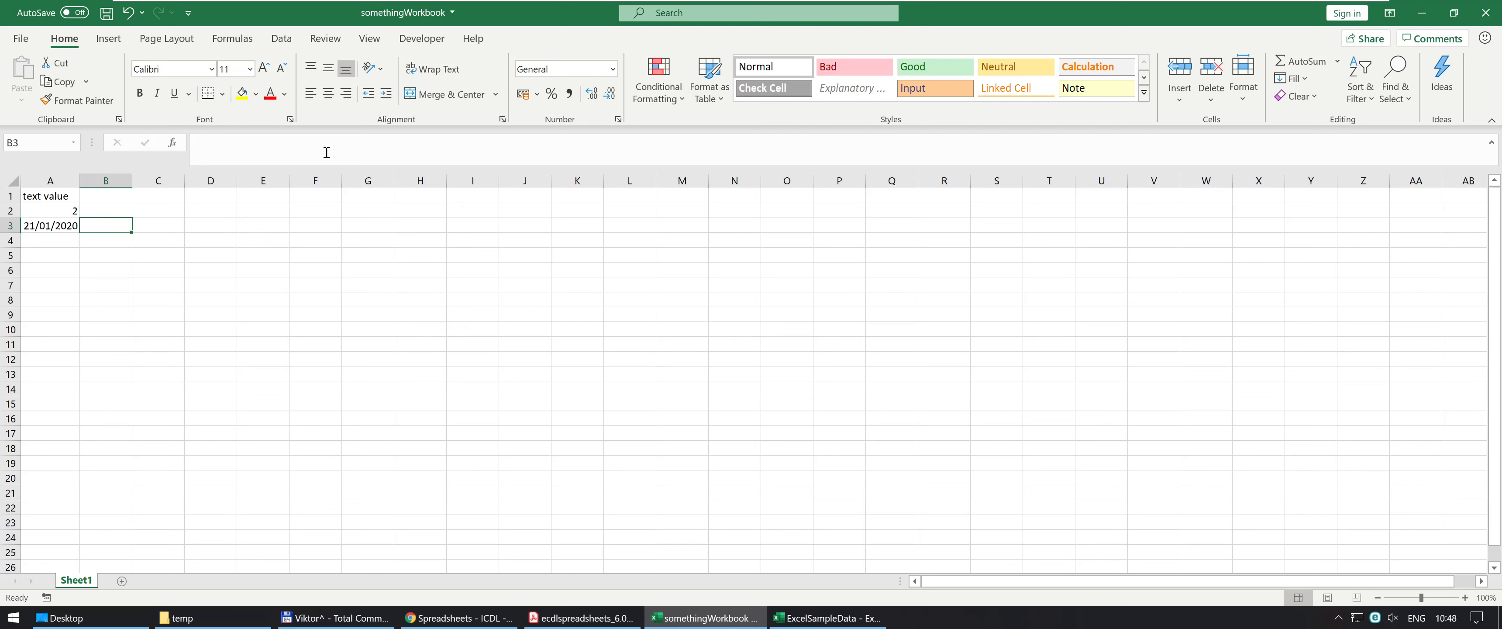
pyautogui.press('Up')
pyautogui.press('Up')
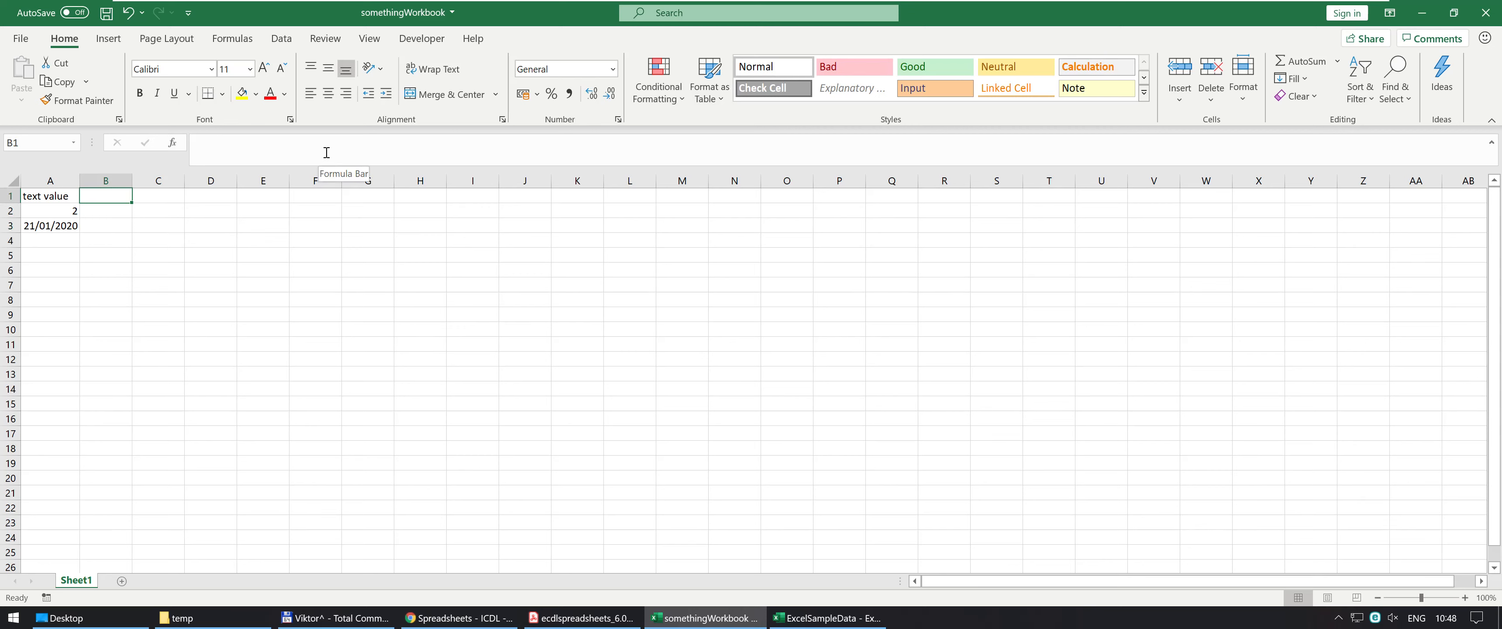
pyautogui.click(327, 152)
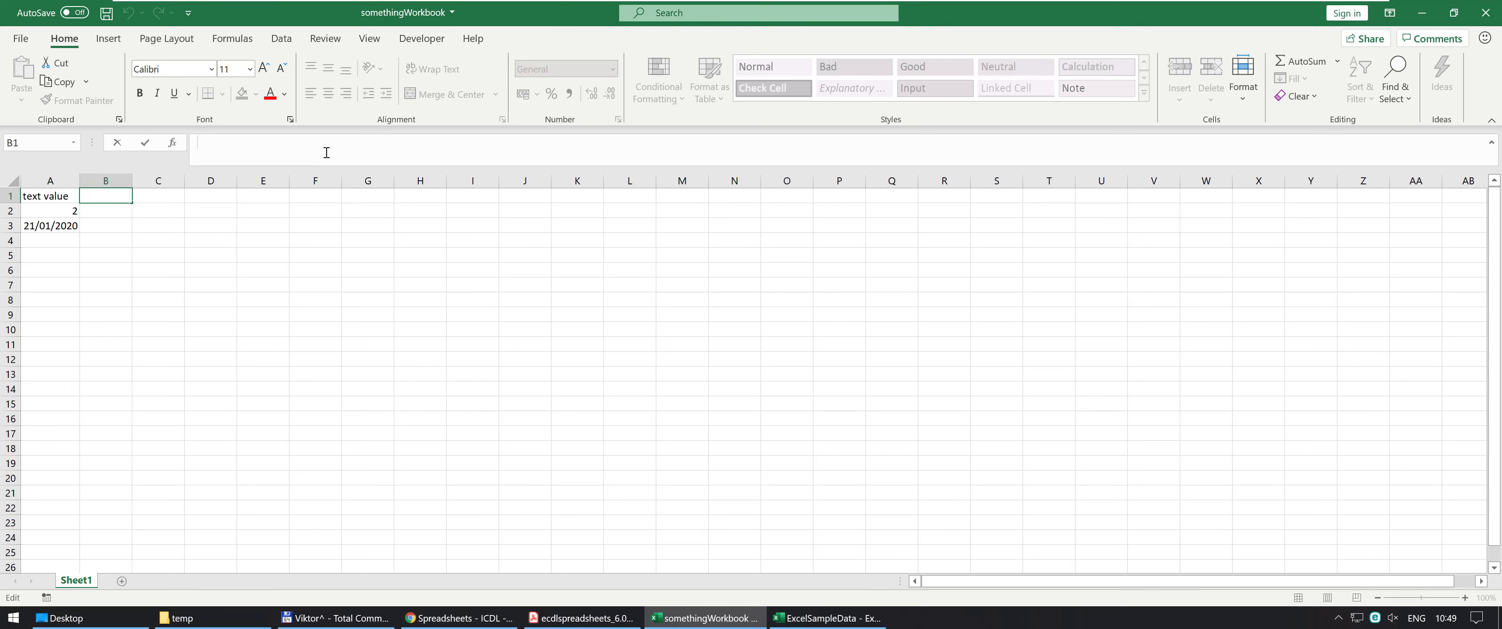
pyautogui.write('other text v')
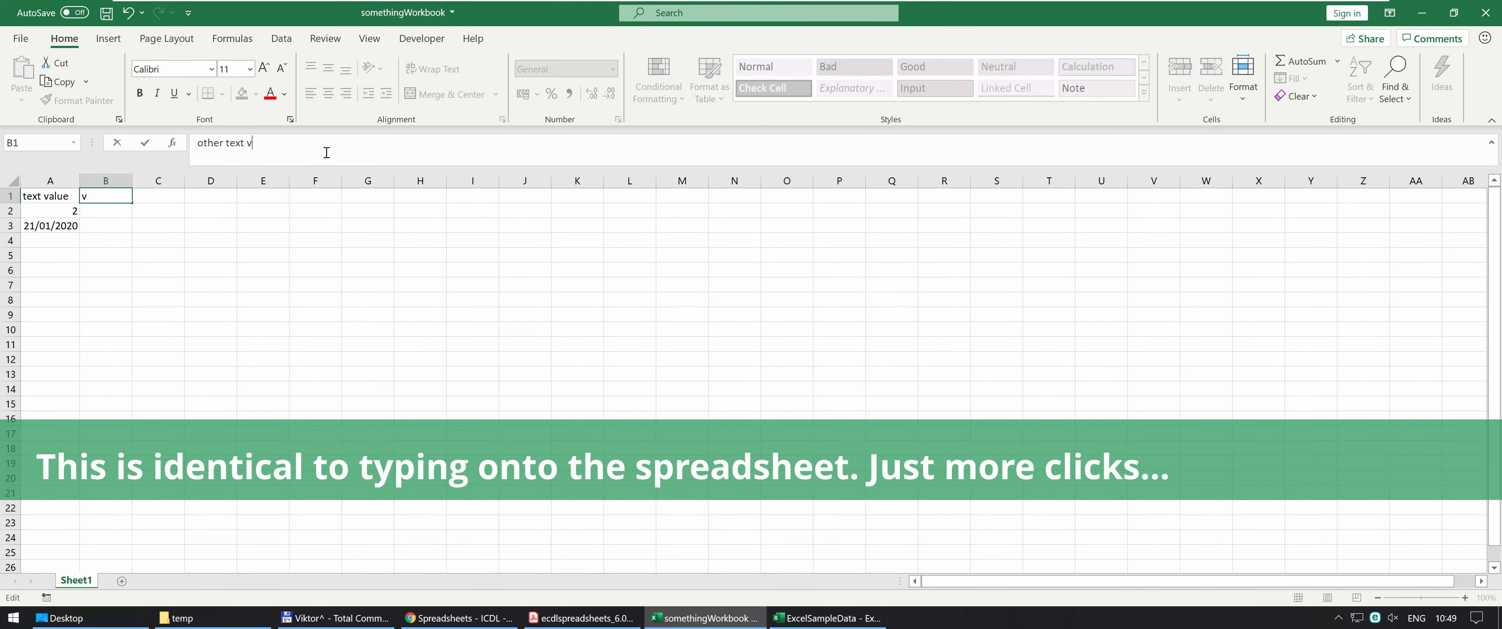
pyautogui.write('alue')
pyautogui.press('Return')
pyautogui.click(327, 153)
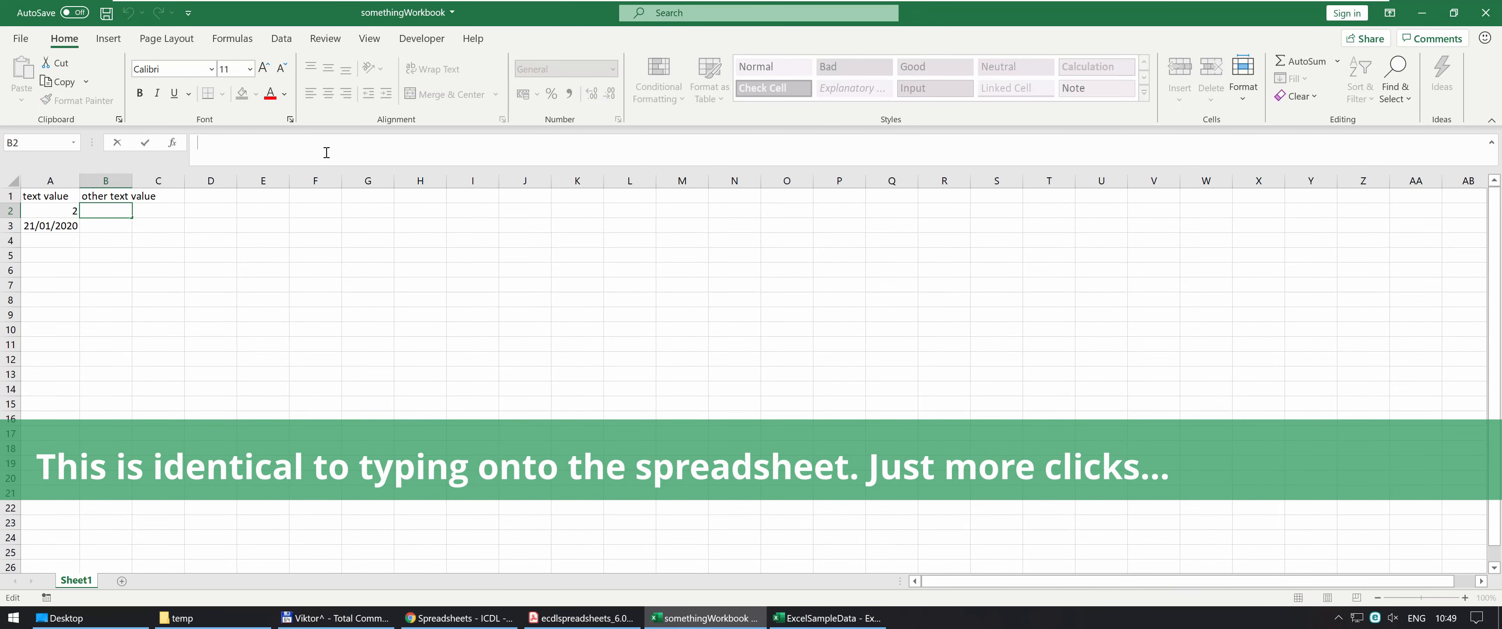
pyautogui.write('3')
pyautogui.press('Return')
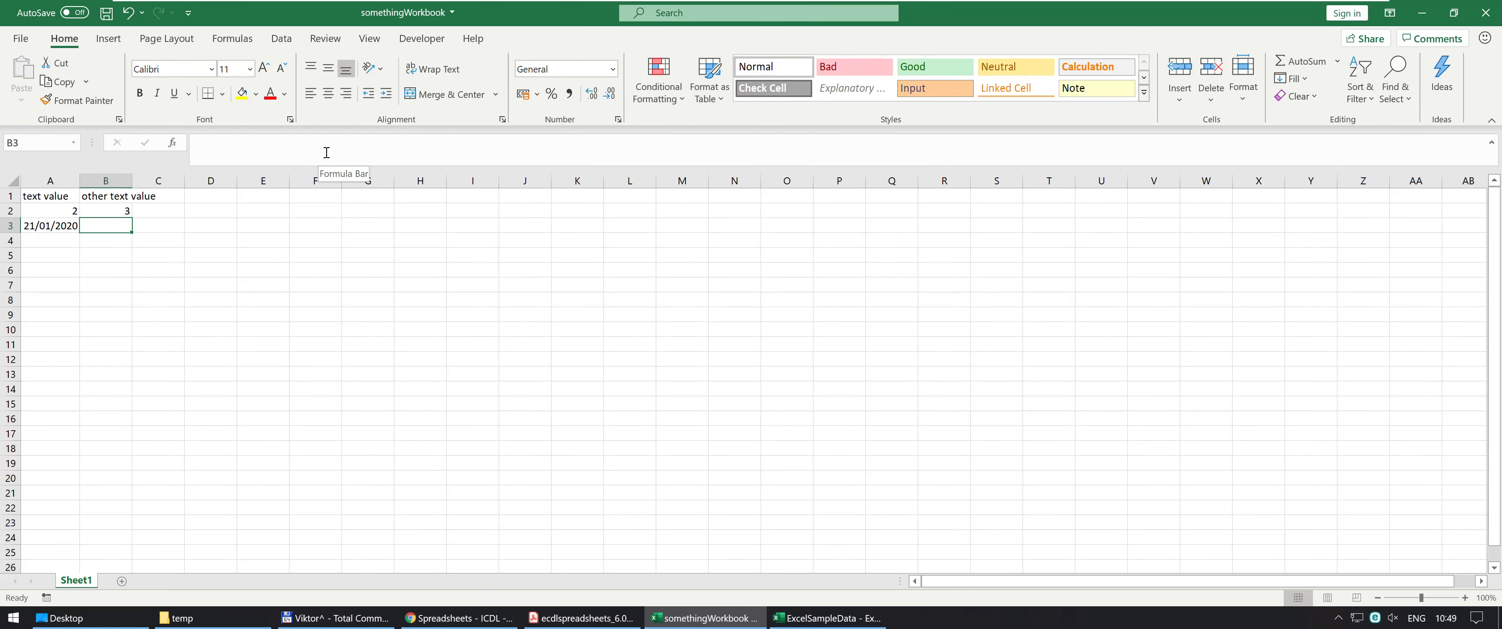
# Preview the date in cell A3 in the General number format, and close the cell formatting without applying it.
pyautogui.press('Left')
pyautogui.press('Right')
pyautogui.press('Left')
pyautogui.press('Up')
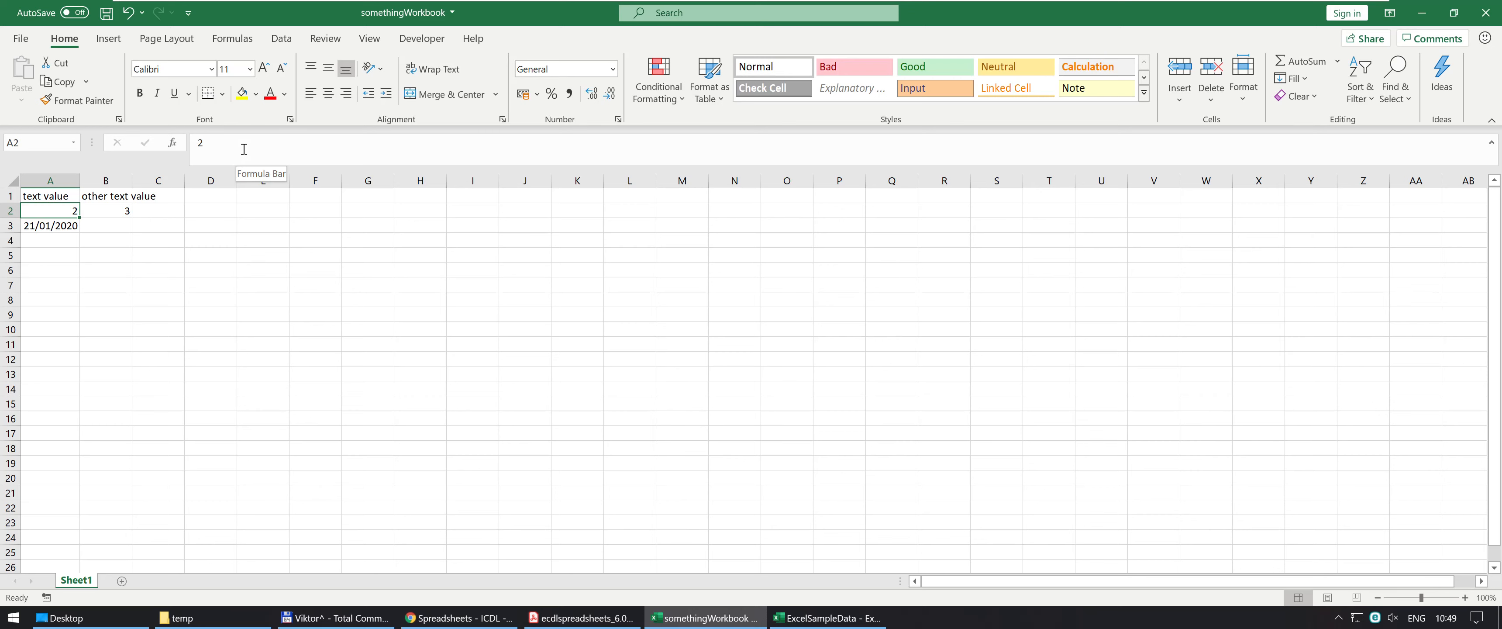
pyautogui.press('Down')
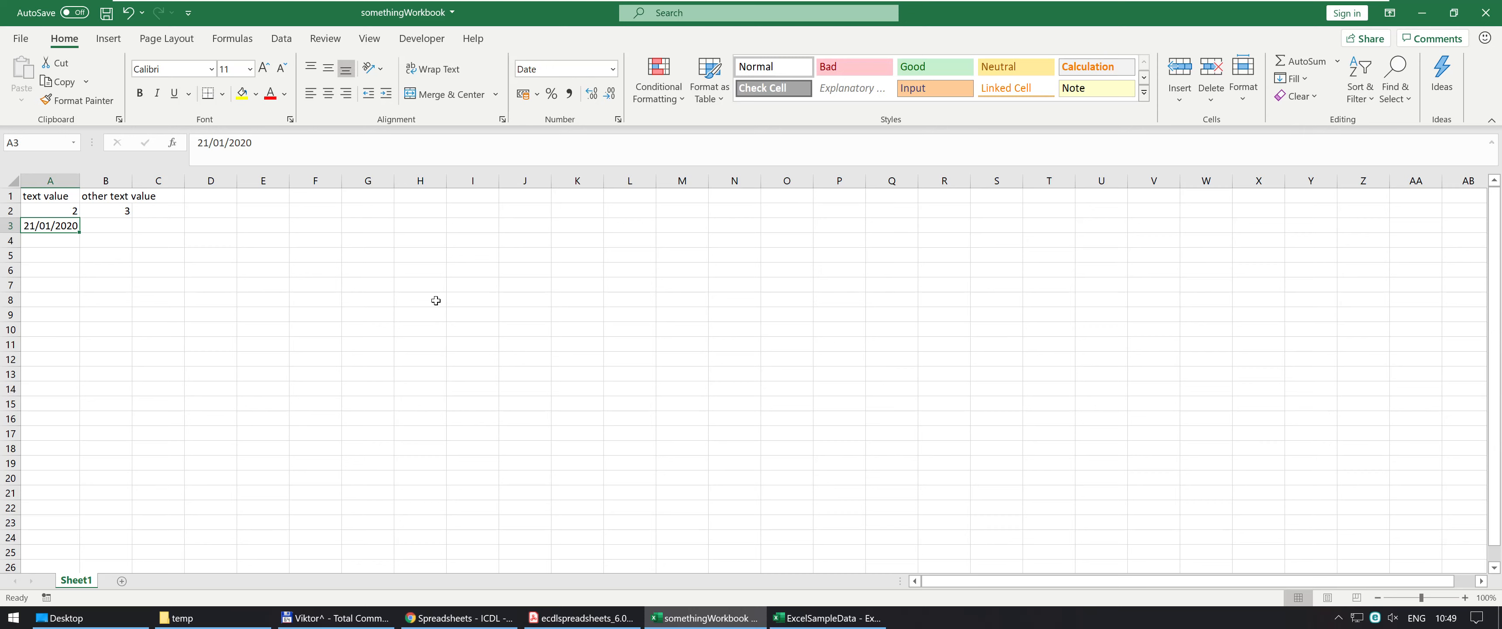
pyautogui.hotkey('ctrl', '1')
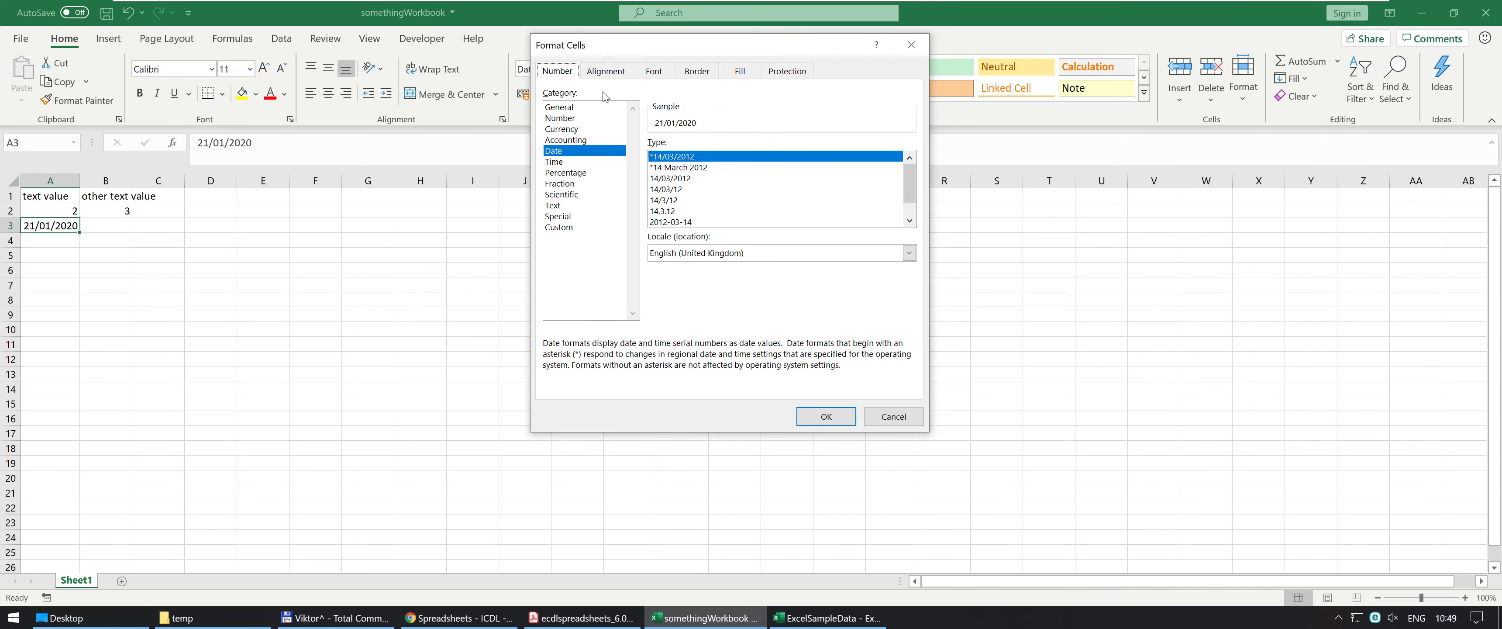
pyautogui.click(577, 108)
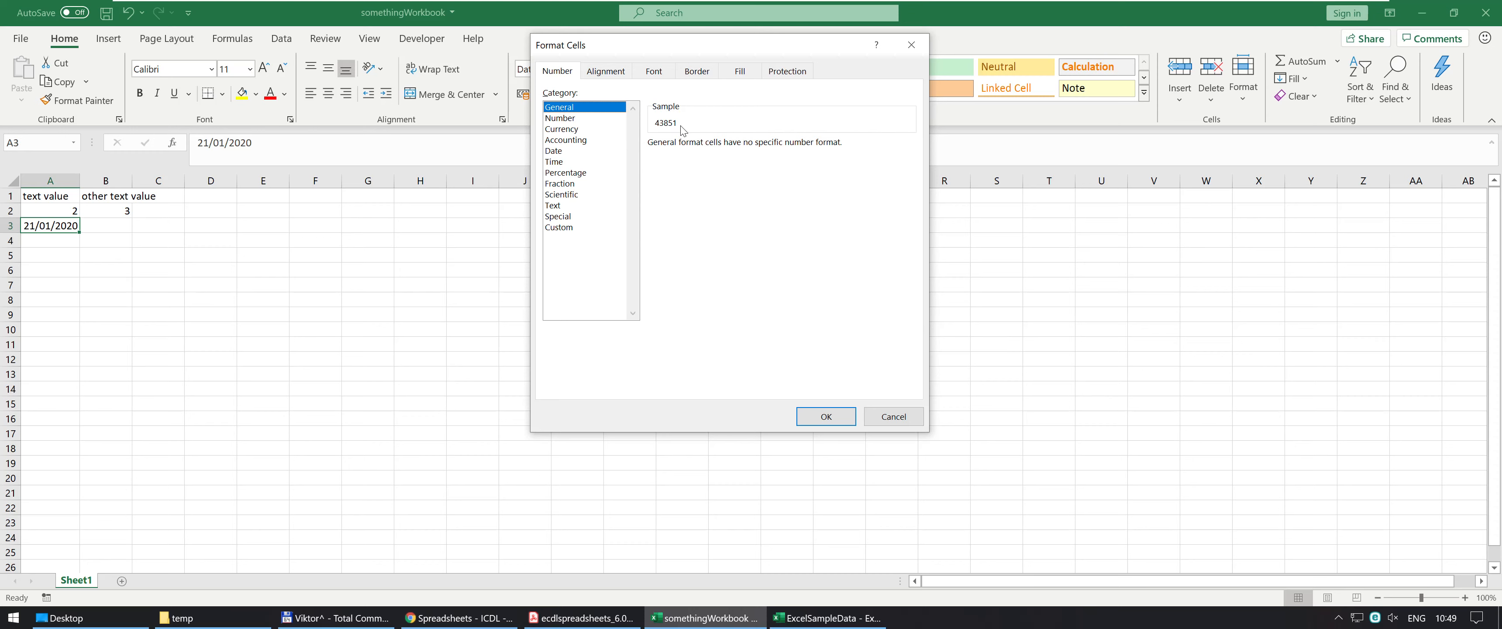
pyautogui.click(869, 423)
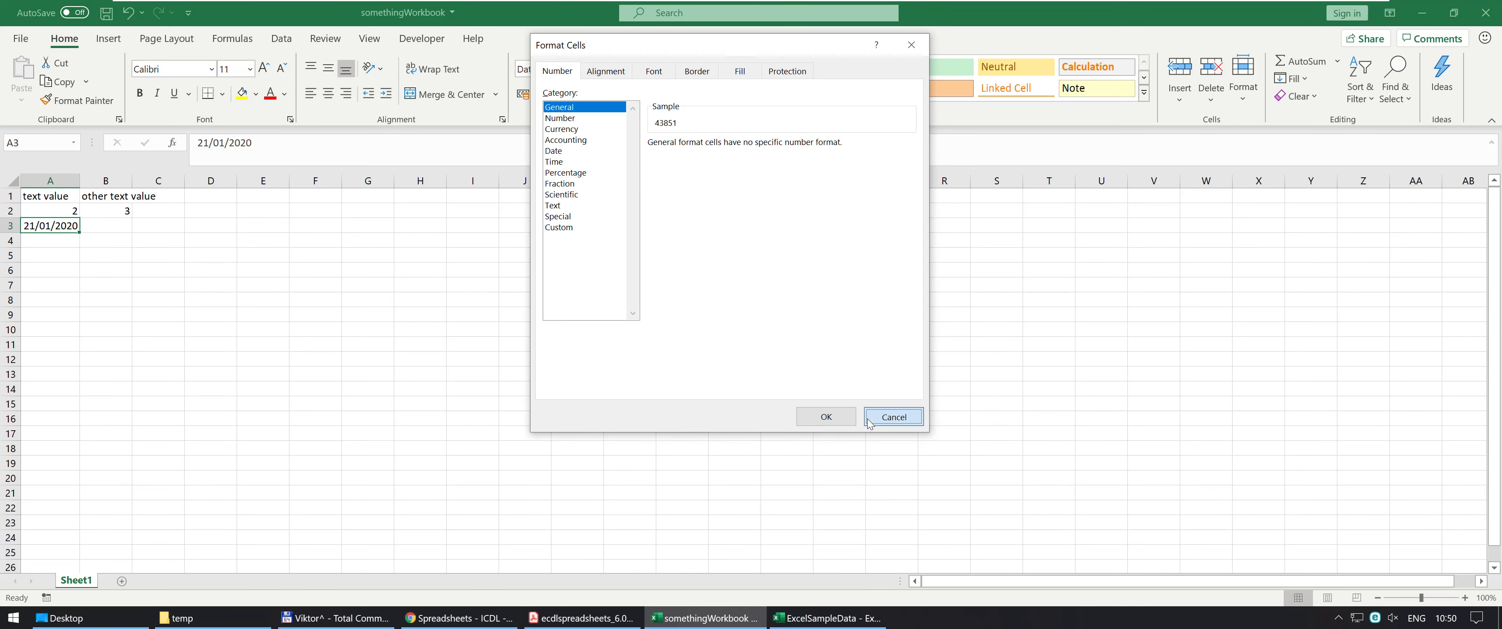
# Enter the formula =A3-5 in cell A4 to subtract five days from the date above.
pyautogui.click(55, 242)
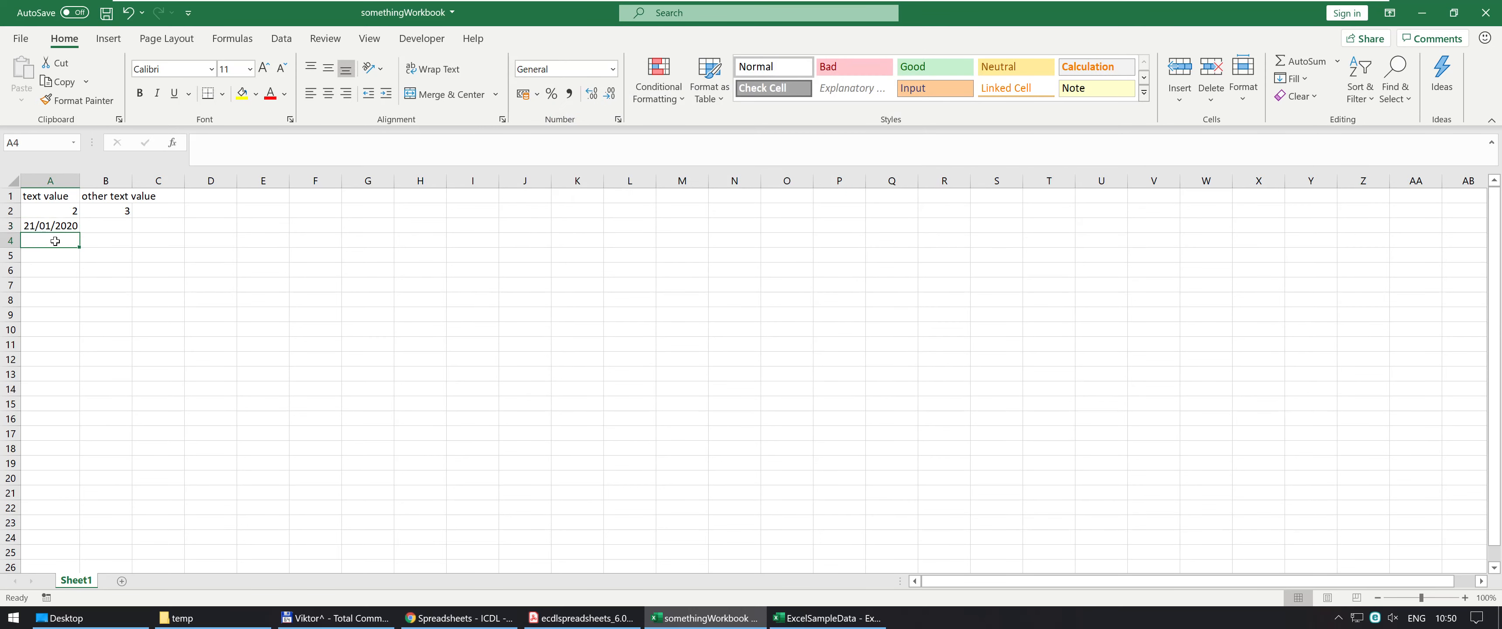
pyautogui.write('=A3-5')
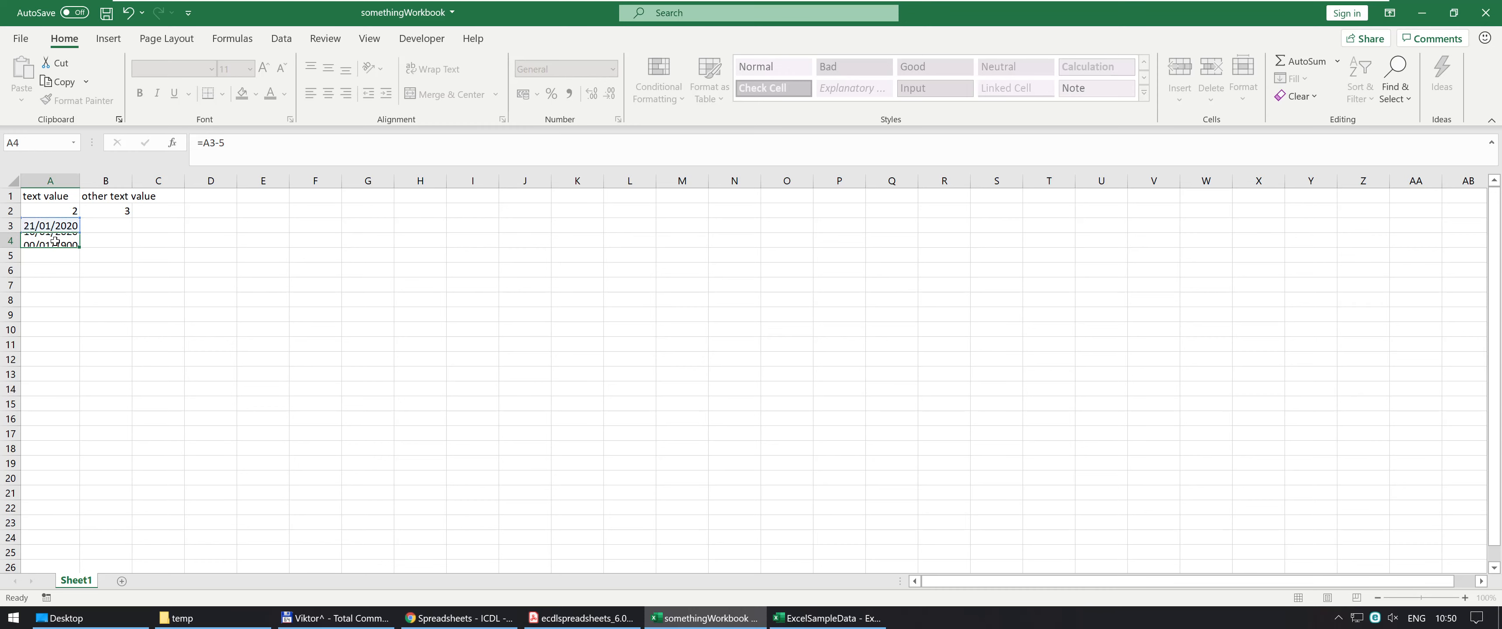
pyautogui.press('Return')
pyautogui.click(54, 241)
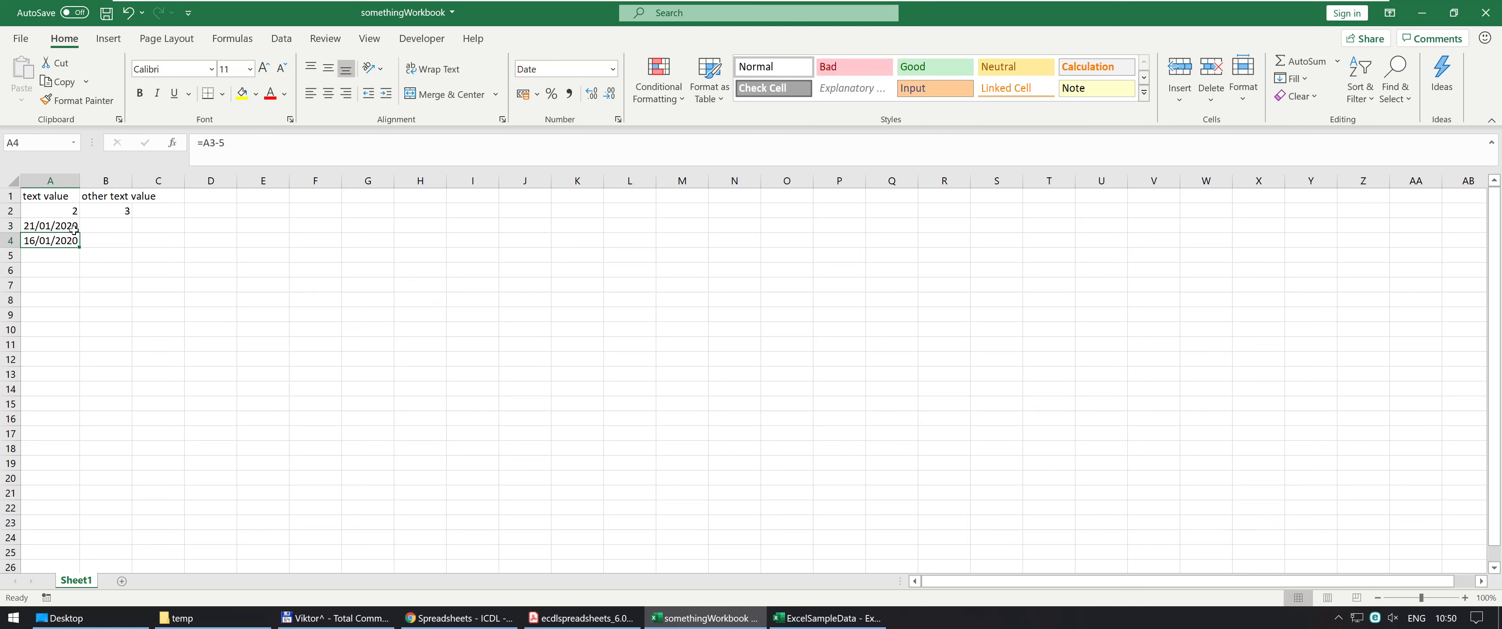
# Apply the General number format to cells A3:A4 and check each cell's underlying content.
pyautogui.moveTo(51, 224); pyautogui.dragTo(48, 240)
pyautogui.hotkey('ctrl', '1')
pyautogui.click(558, 107)
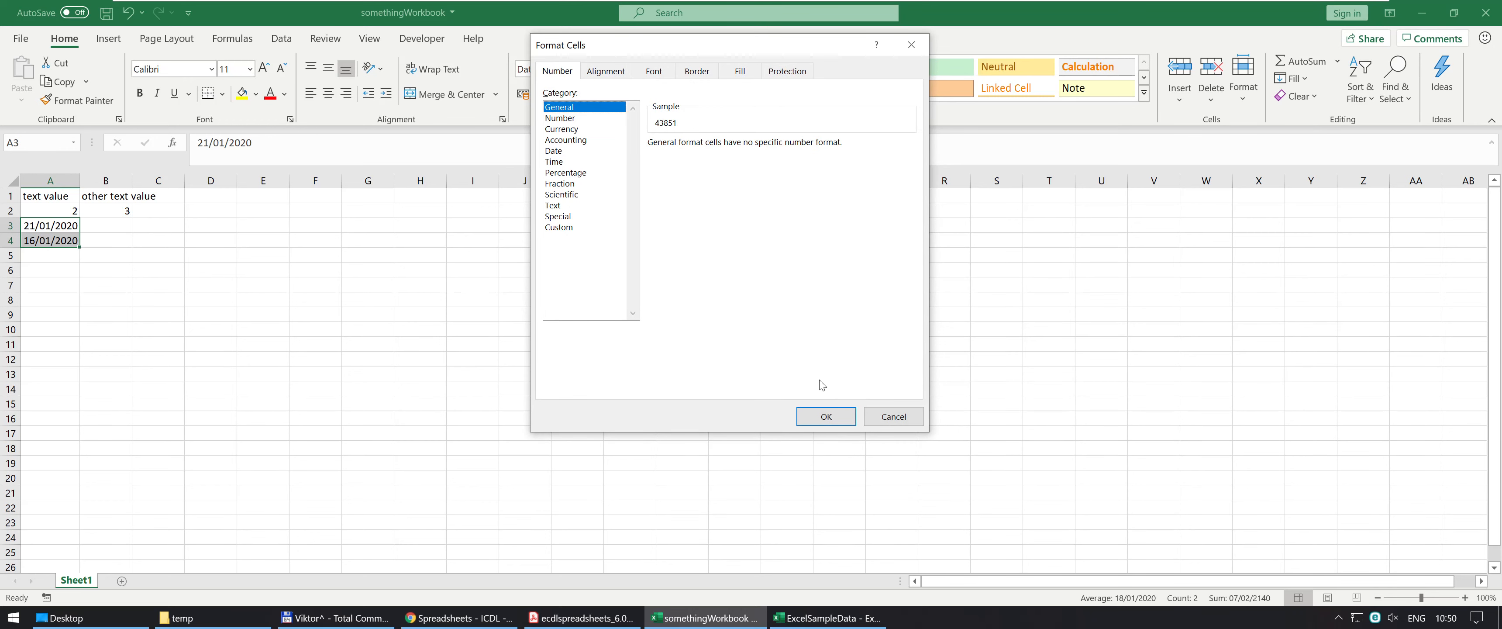
pyautogui.click(822, 413)
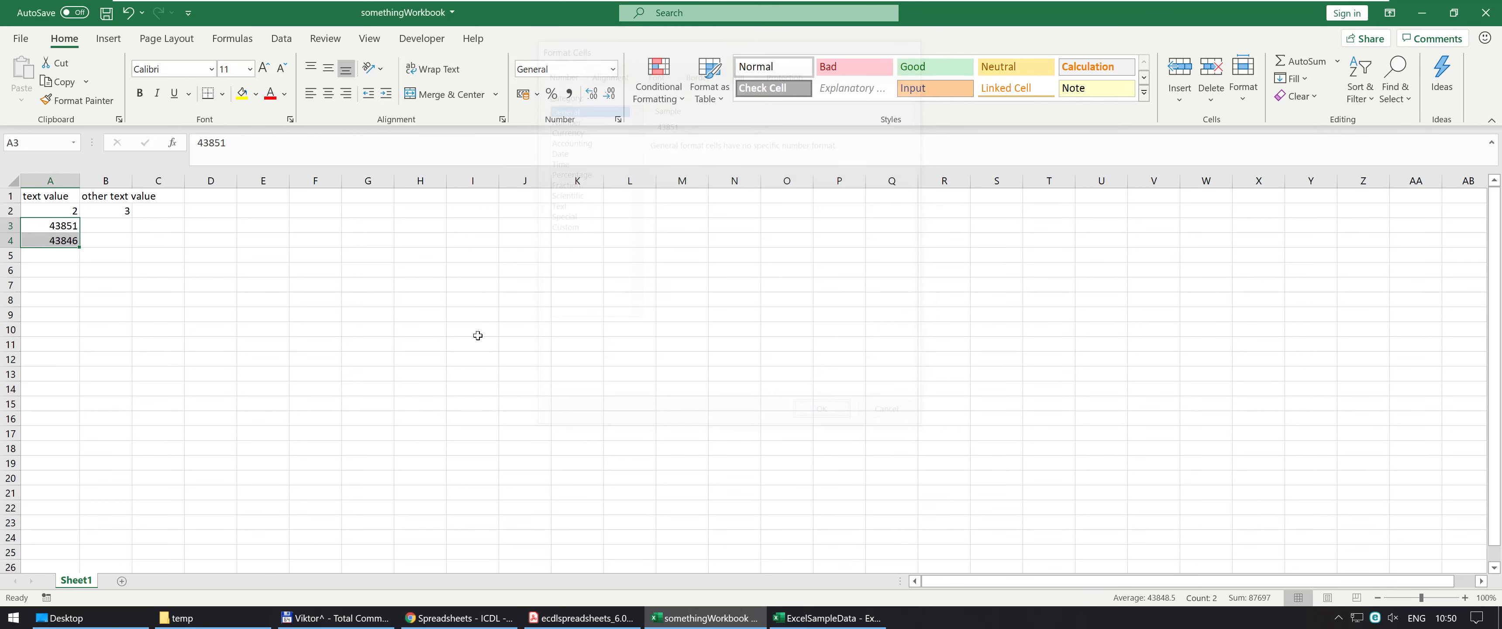
pyautogui.click(50, 226)
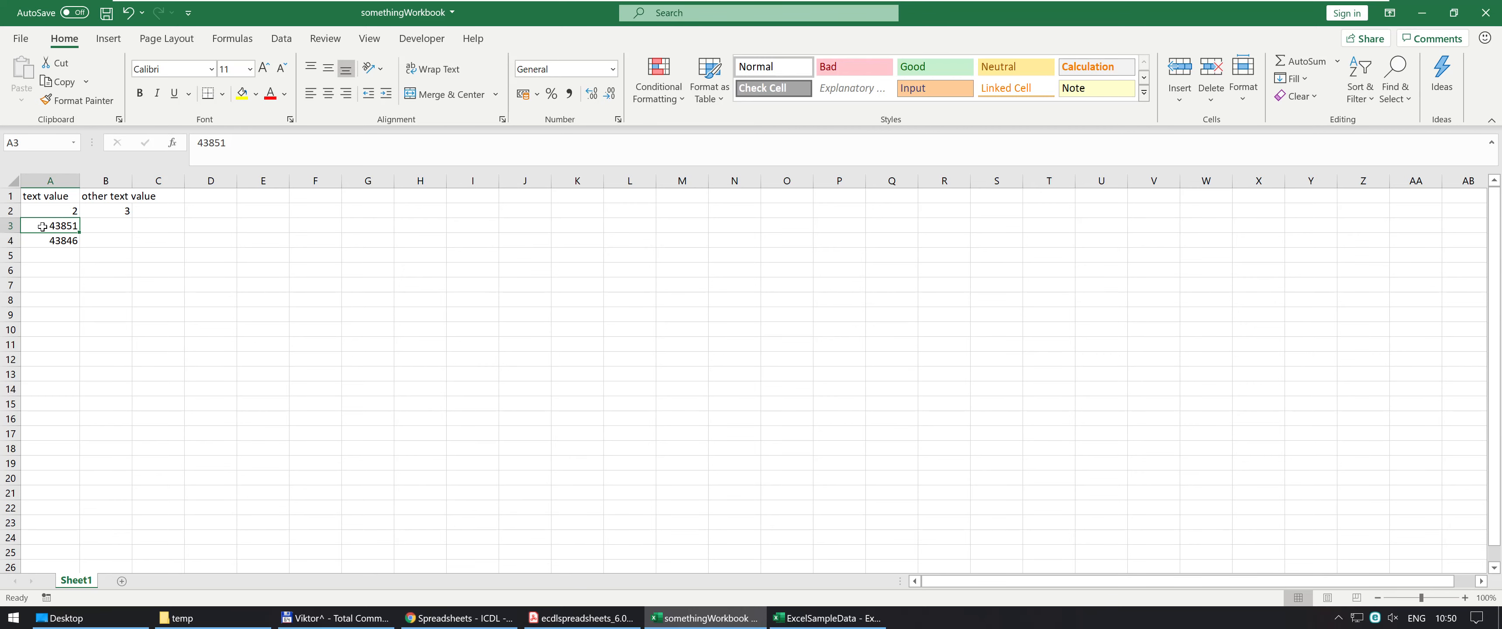
pyautogui.click(56, 241)
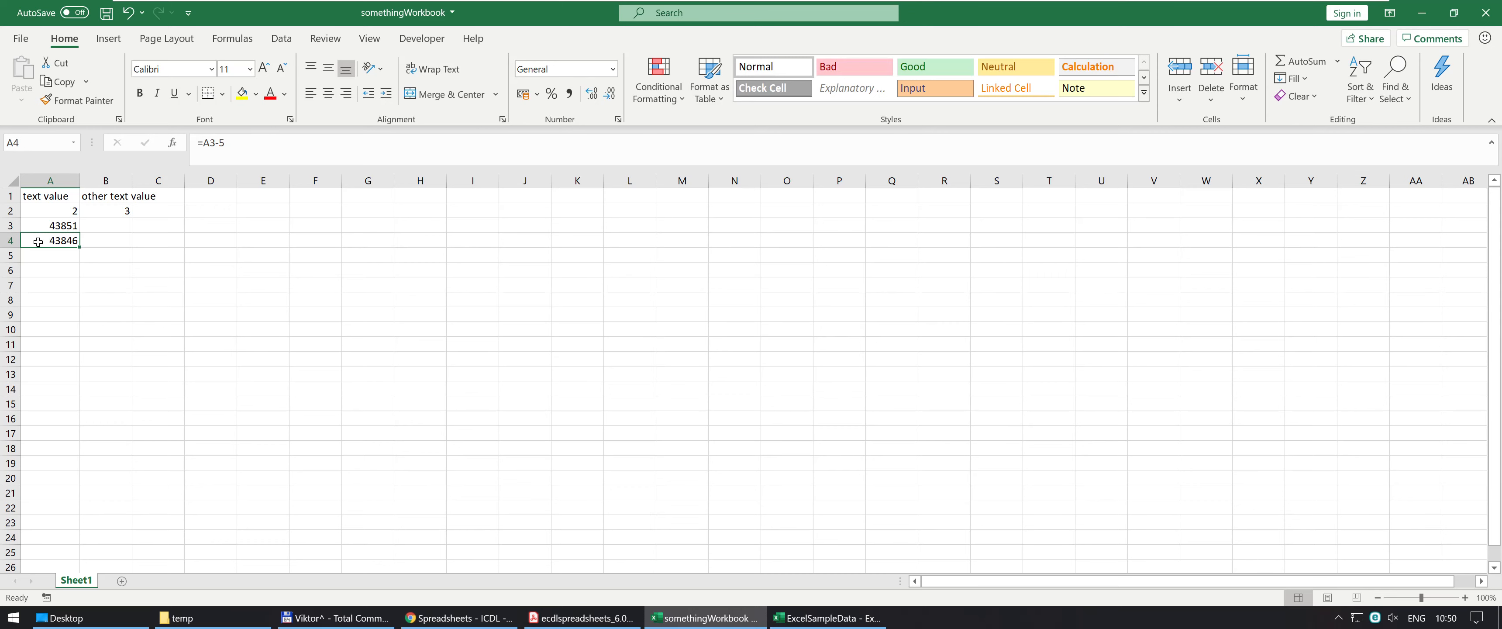
# Switch to the ecdlspreadsheets_6.01.pdf syllabus in Adobe Acrobat Reader.
pyautogui.click(580, 618)
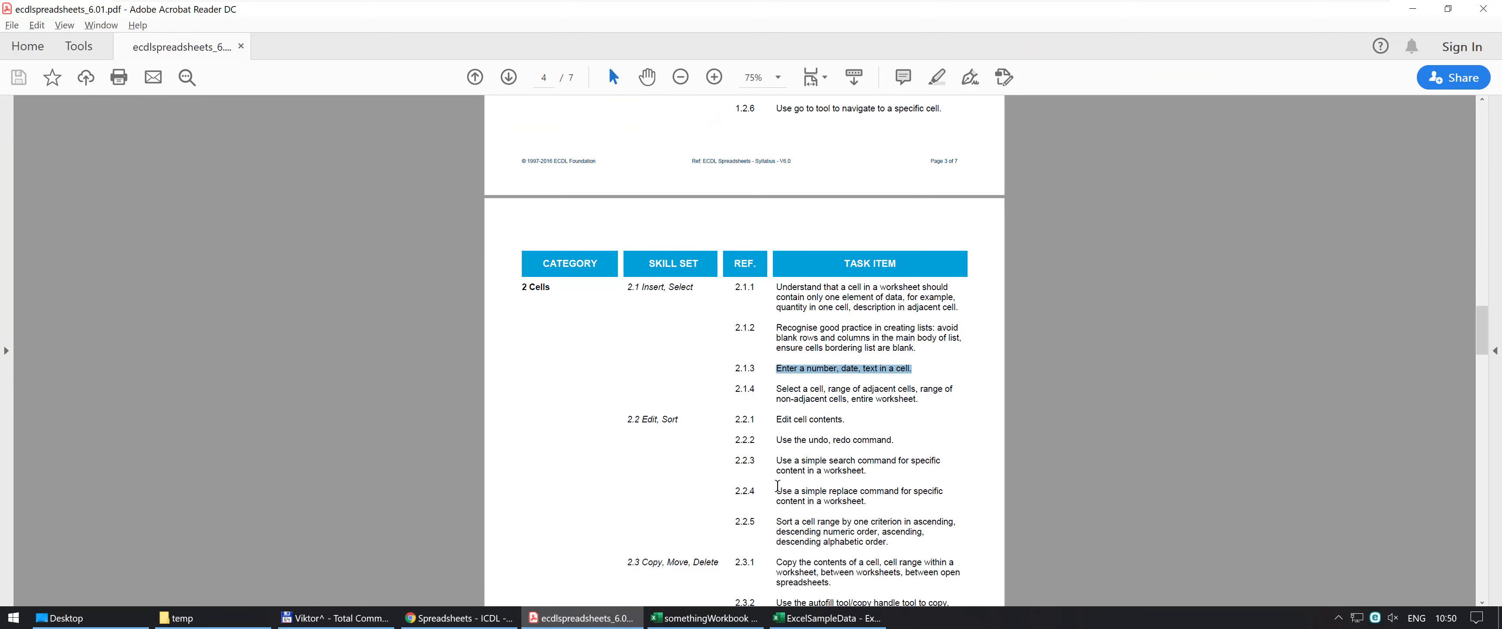